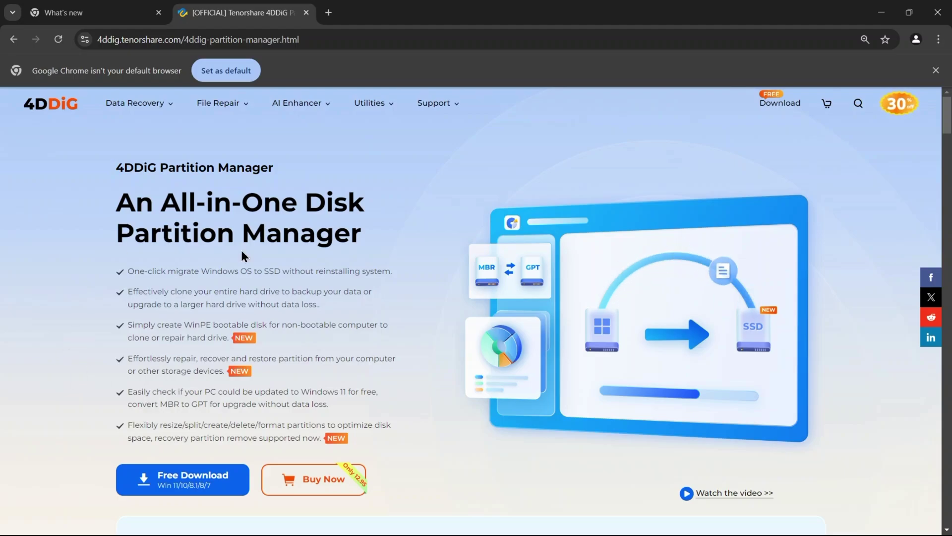
scroll(322, 313, down, 10)
scroll(307, 278, up, 1)
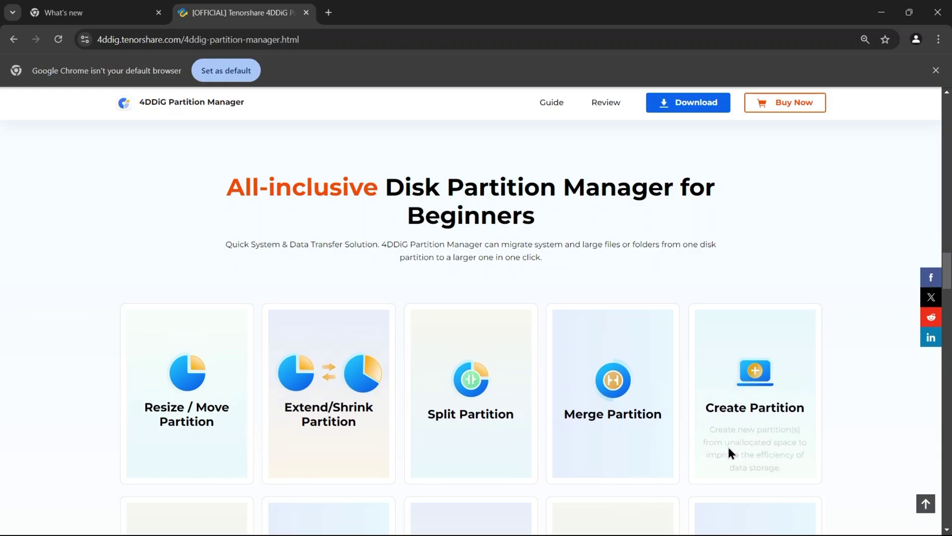
scroll(477, 436, down, 6)
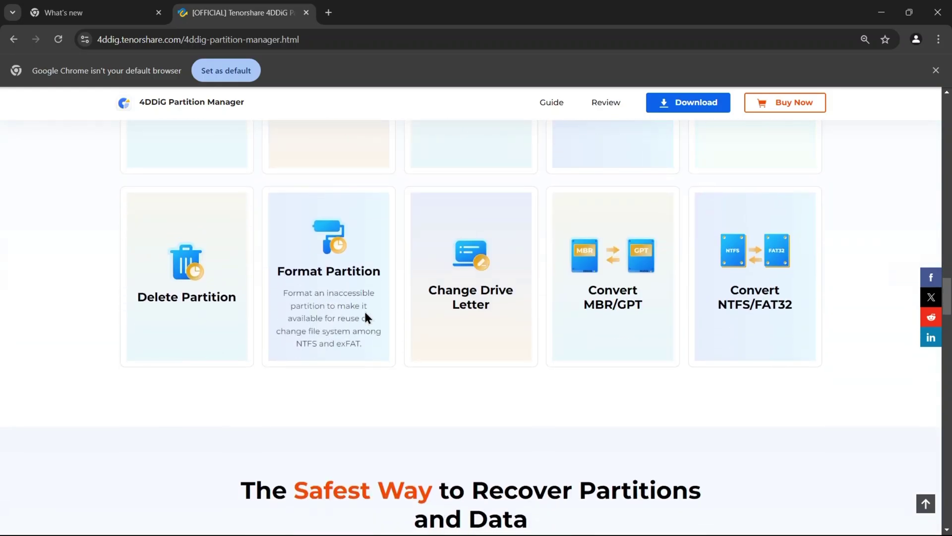
scroll(511, 417, down, 6)
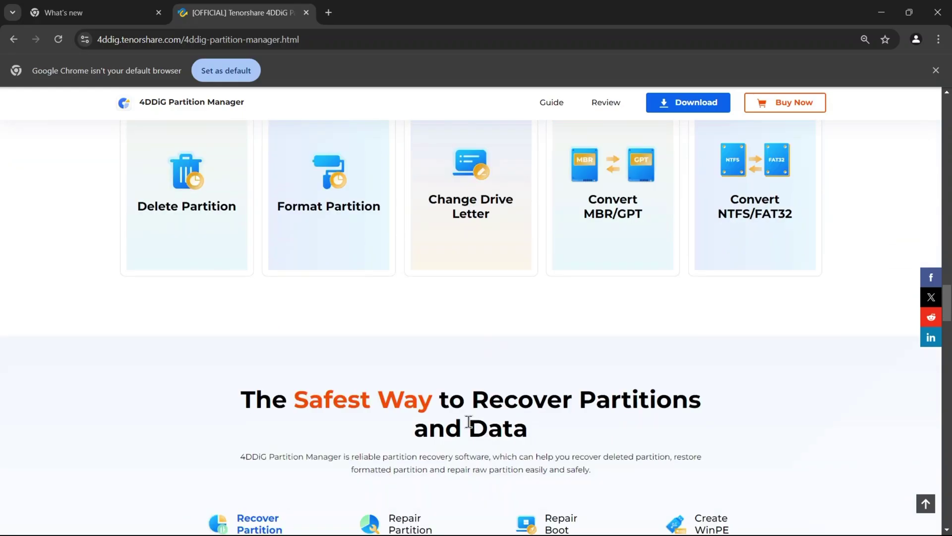
scroll(346, 385, down, 4)
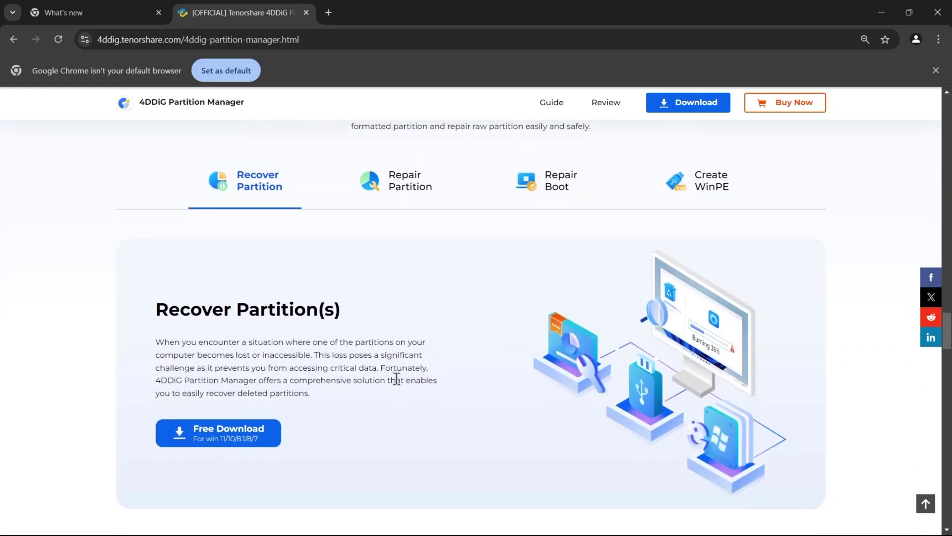
scroll(442, 372, up, 3)
scroll(745, 350, down, 9)
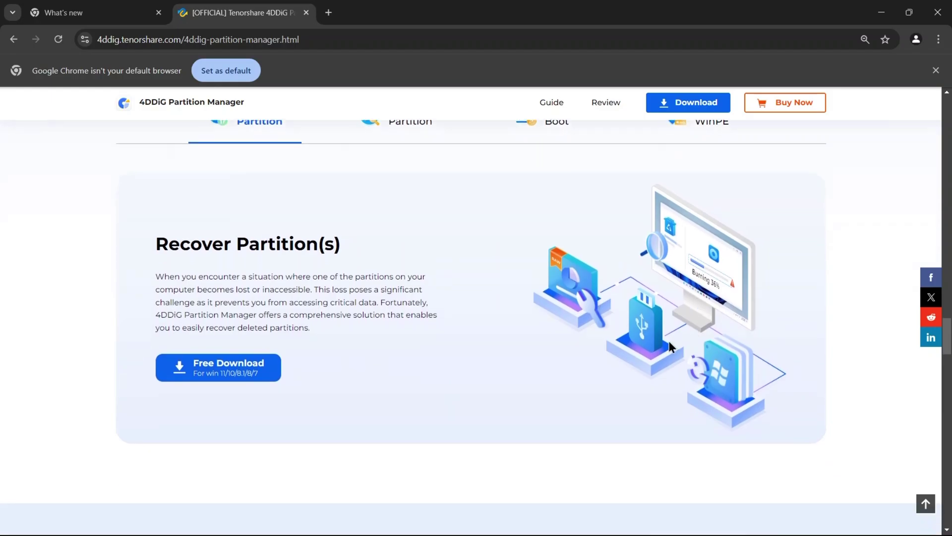
scroll(368, 335, down, 2)
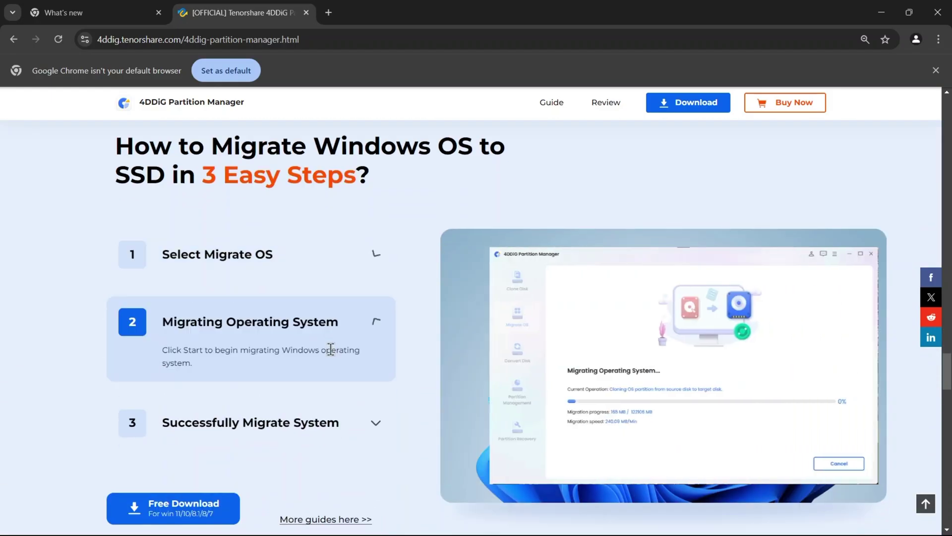
mouse_move(290, 256)
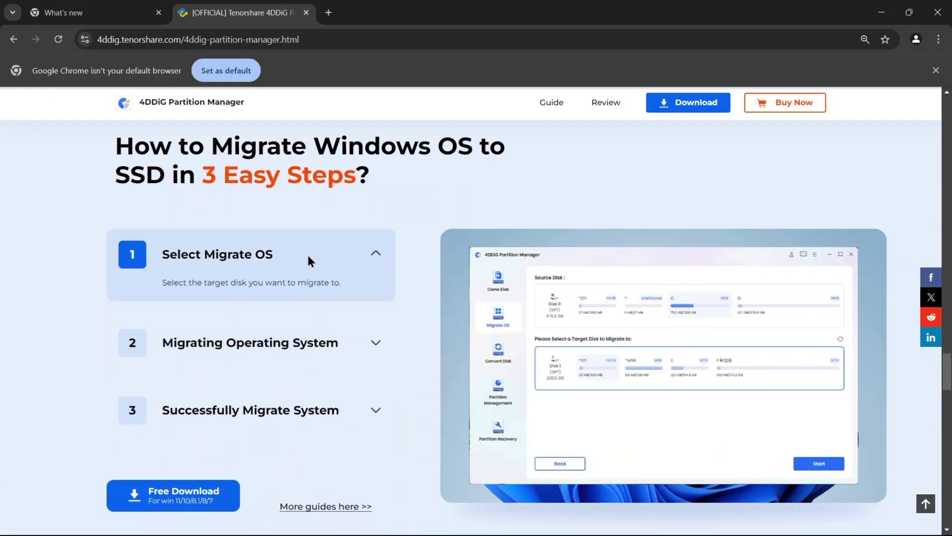
mouse_move(296, 416)
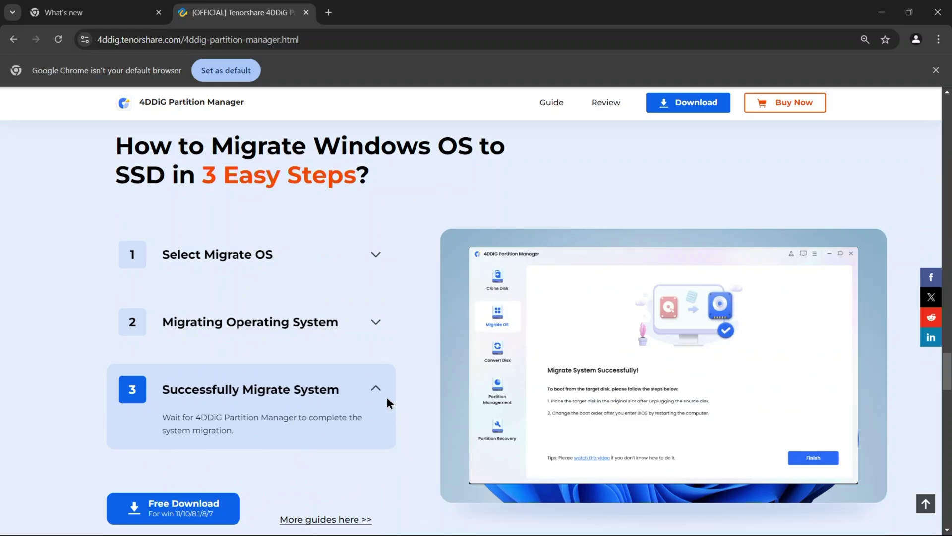
mouse_move(385, 255)
scroll(400, 410, down, 3)
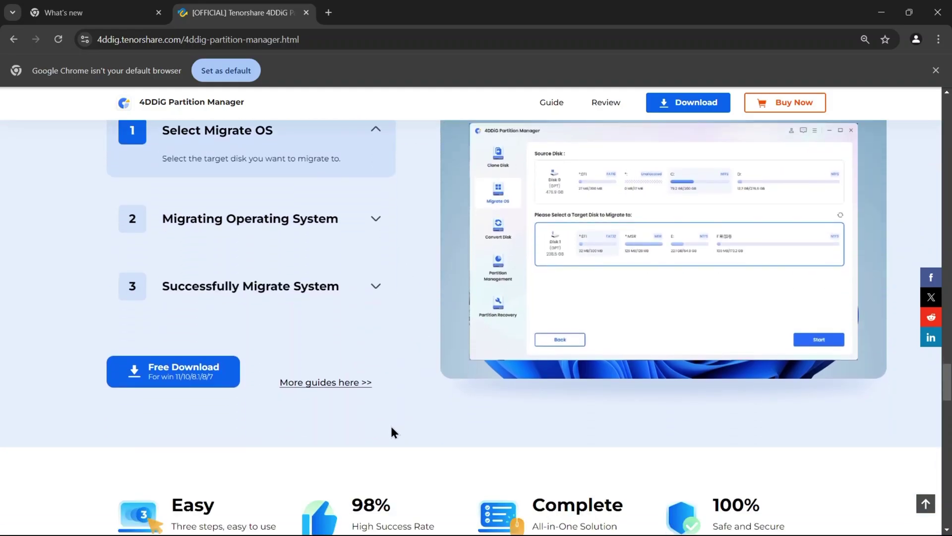
scroll(251, 406, up, 4)
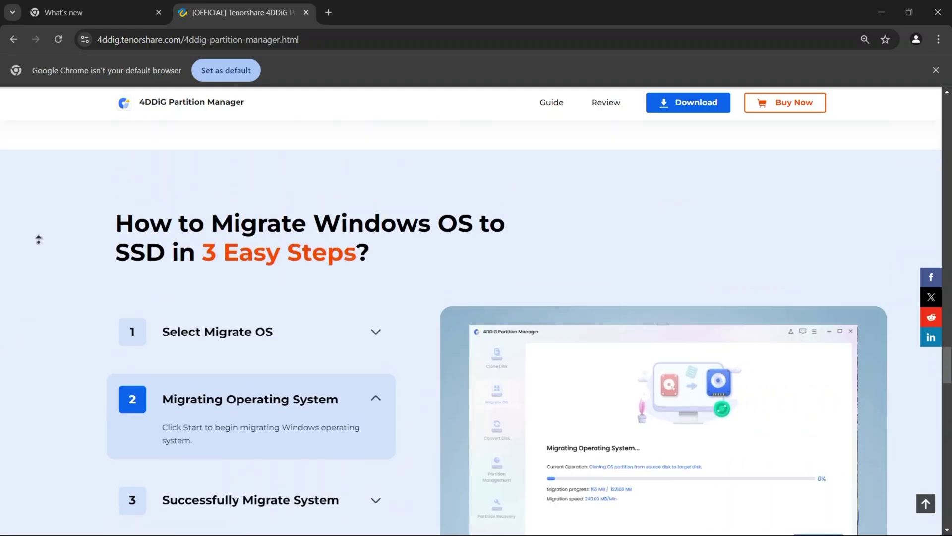
scroll(38, 240, up, 15)
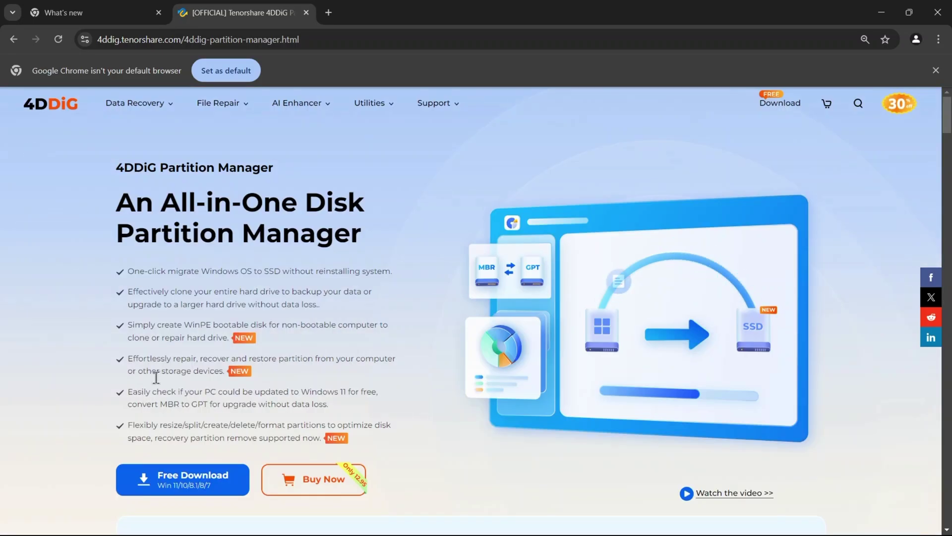
Download 4DDiG Partition Manager, launch it from its desktop icon, and maximize the window
click(193, 492)
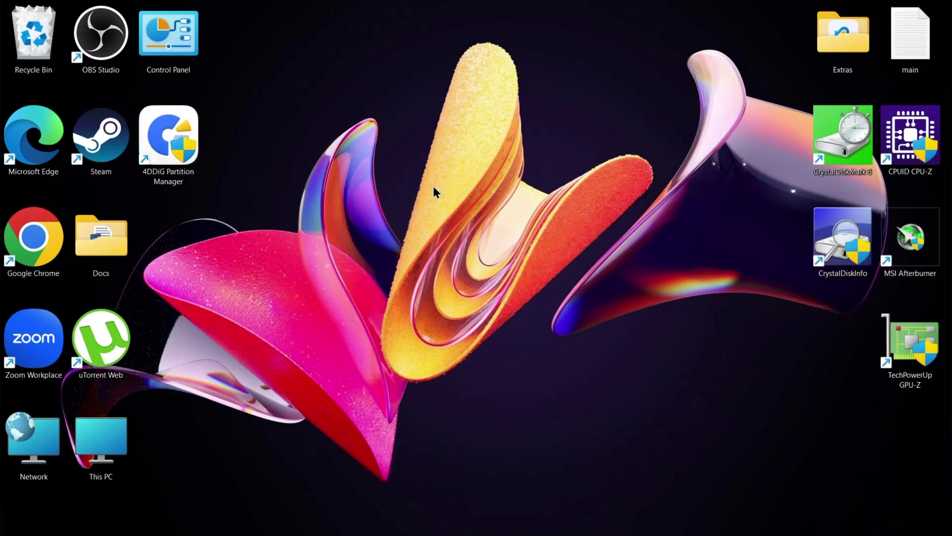
double_click(170, 144)
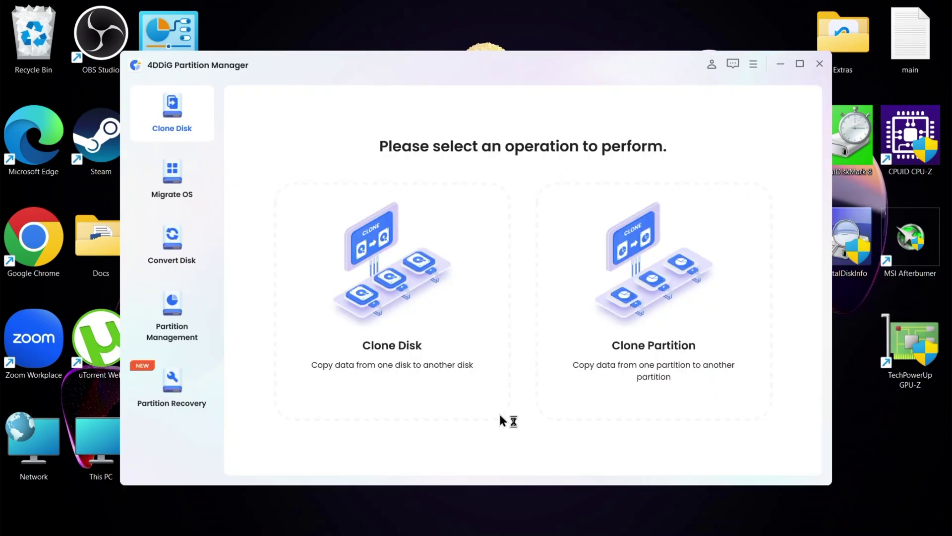
click(793, 58)
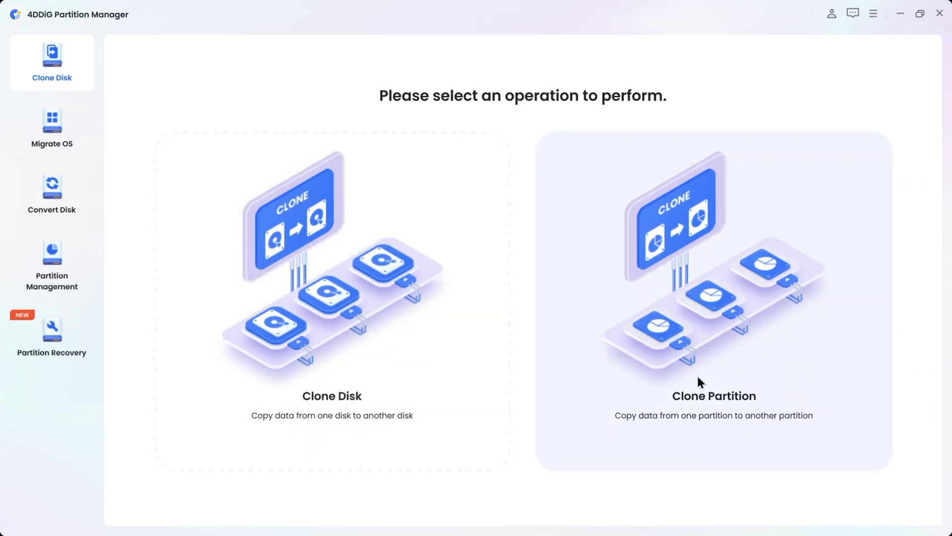
Tour the Migrate OS, Convert Disk, Partition Management and Partition Recovery sections, ending back on Migrate OS
click(46, 126)
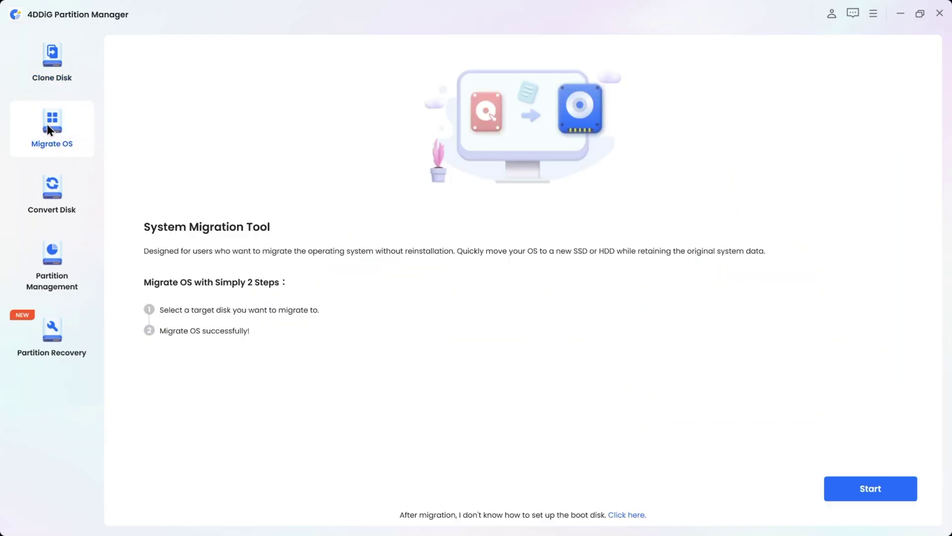
click(43, 187)
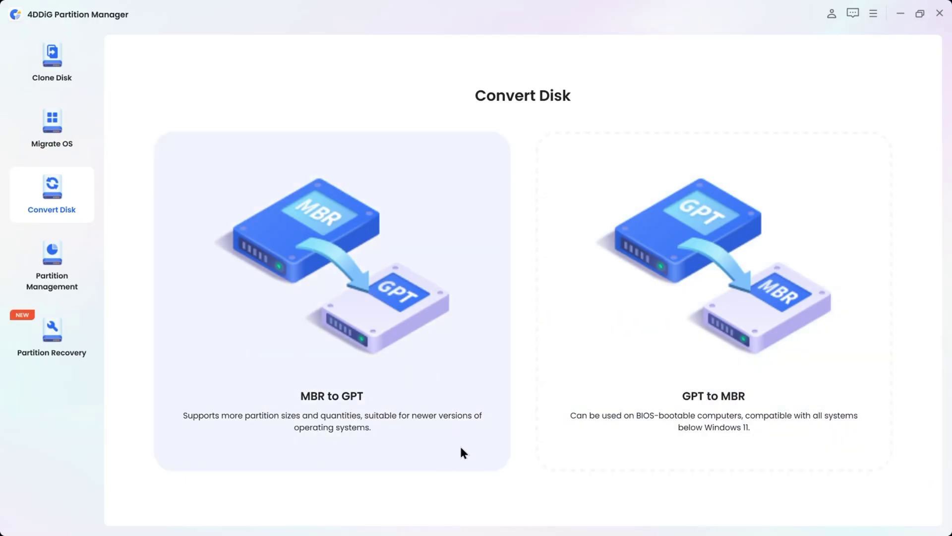
click(54, 270)
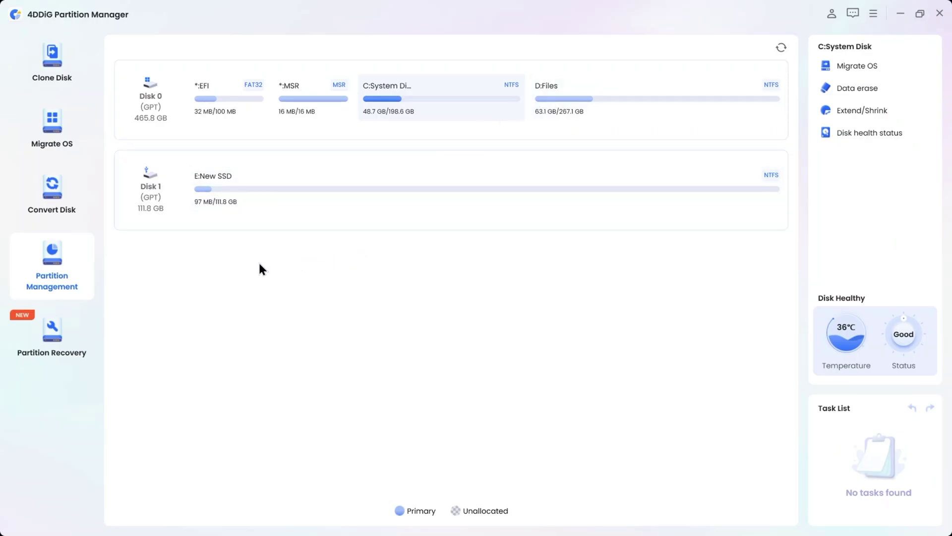
click(53, 336)
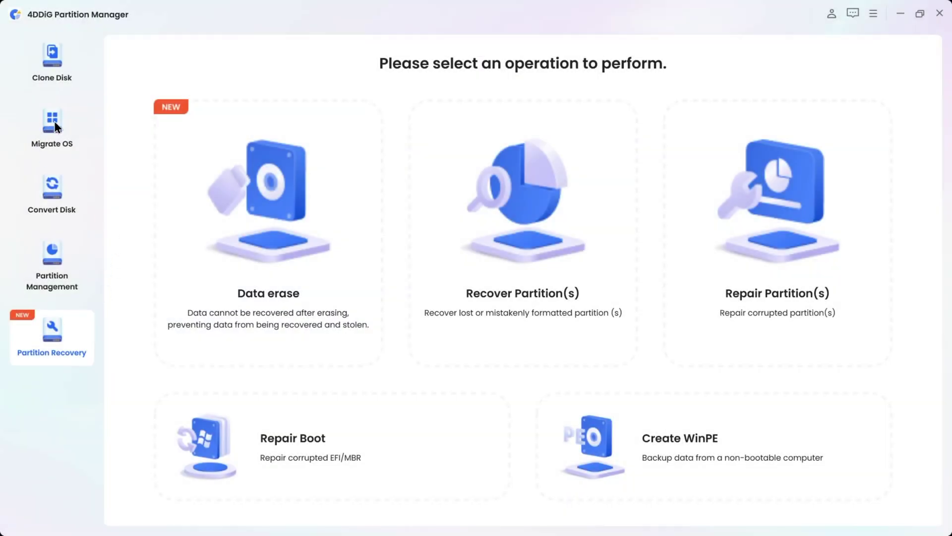
click(54, 123)
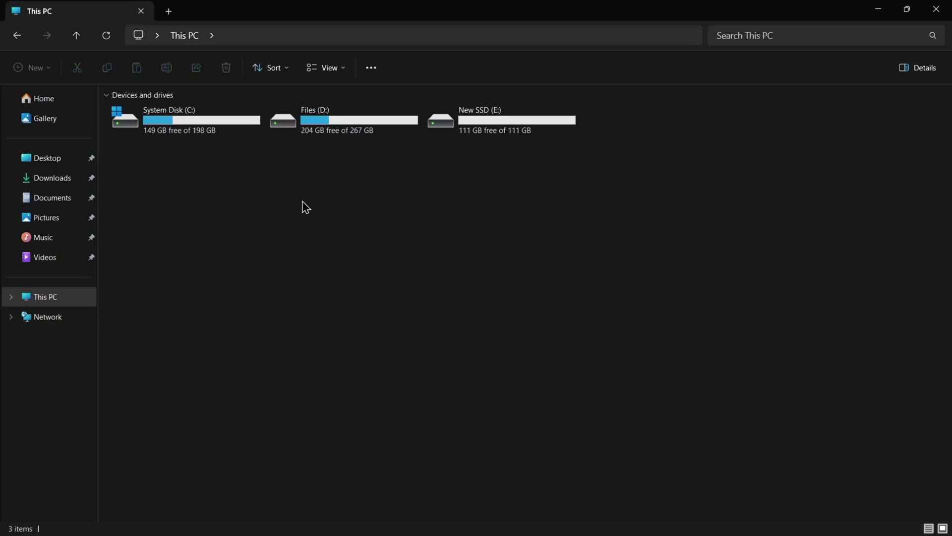
Peek into System Disk (C:), then confirm New SSD (E:) is empty and return to This PC
double_click(181, 124)
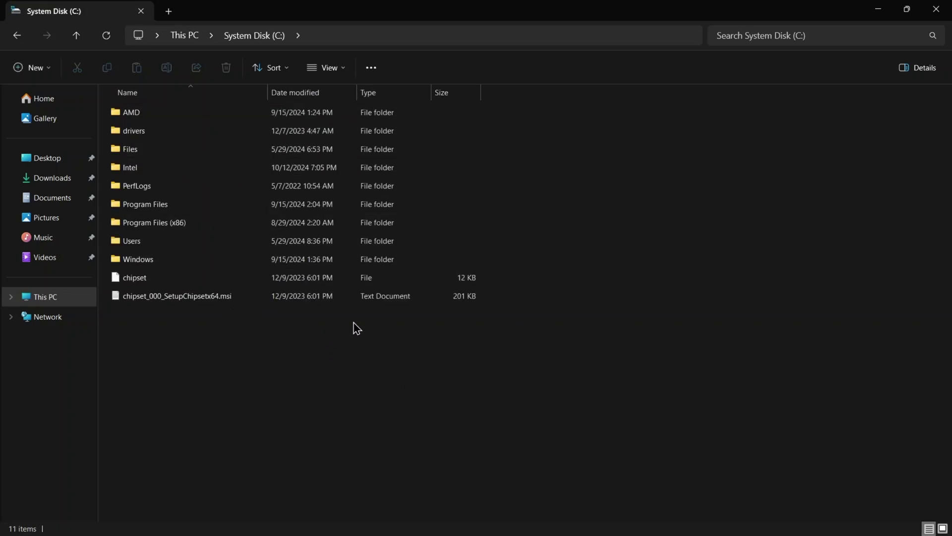
click(17, 35)
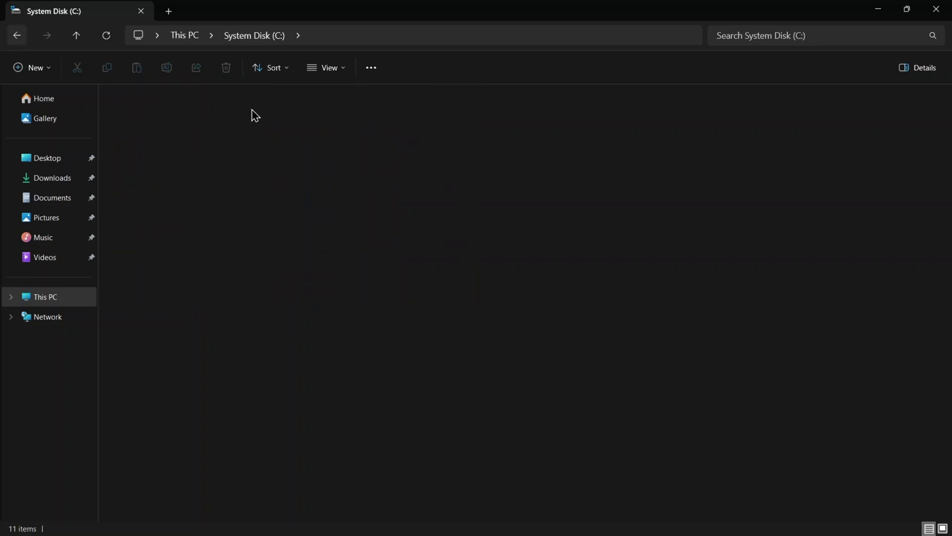
click(481, 201)
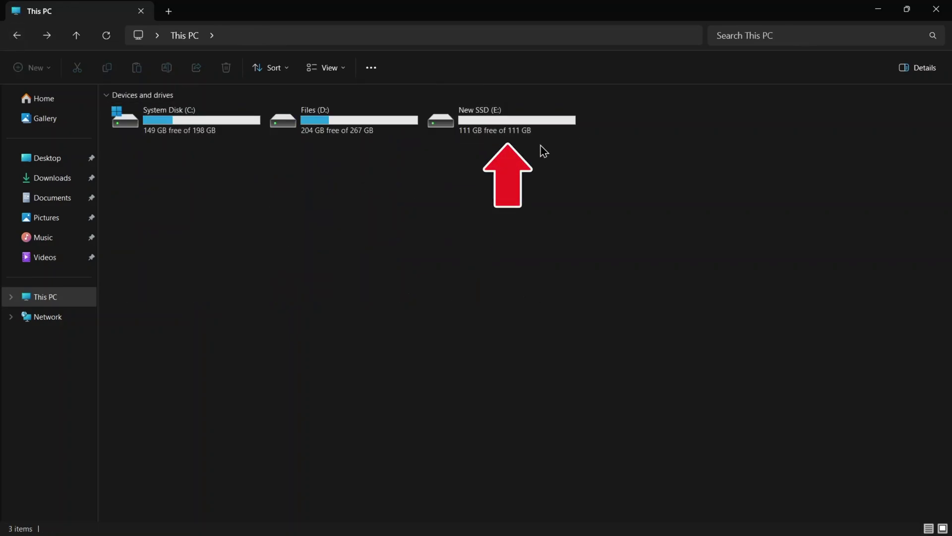
double_click(480, 128)
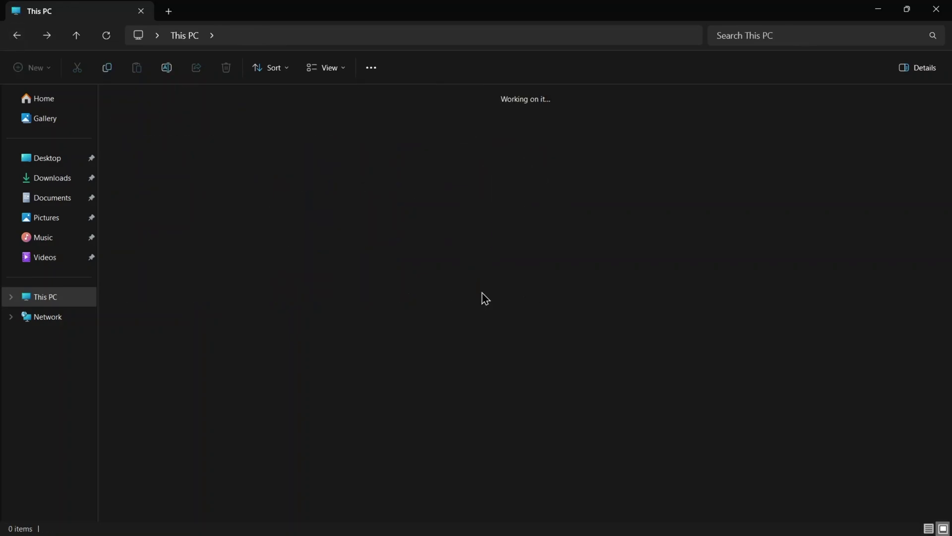
click(17, 36)
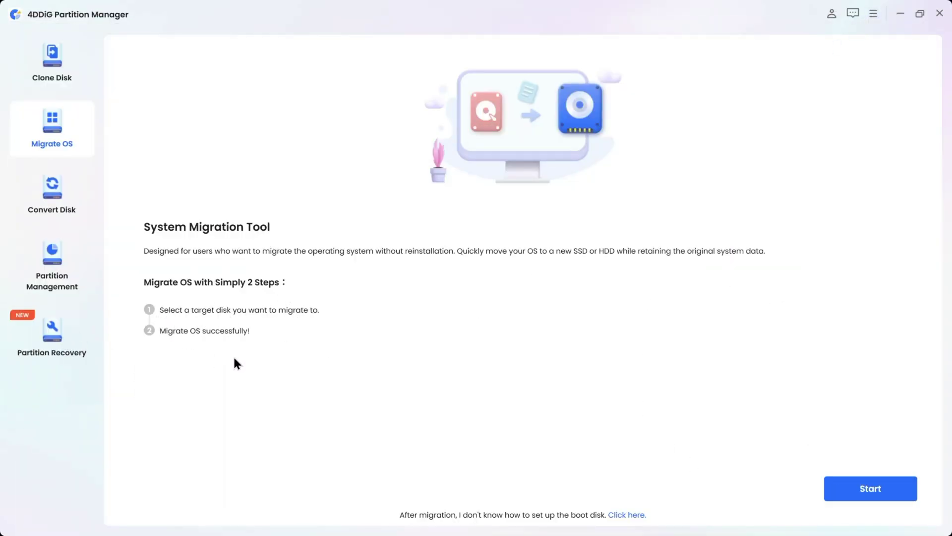
Migrate the OS to Disk 1 (E: New SSD), confirming the overwrite of the target disk
click(870, 496)
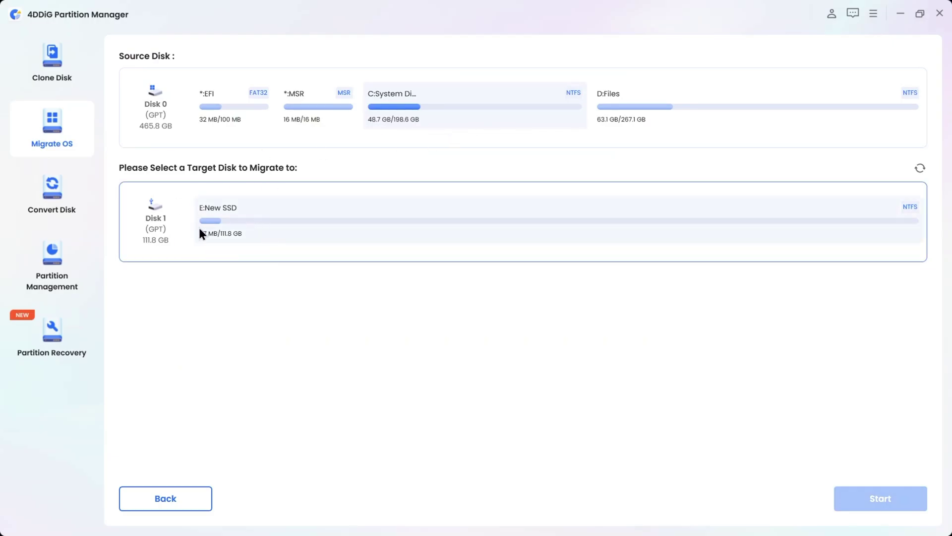
click(489, 252)
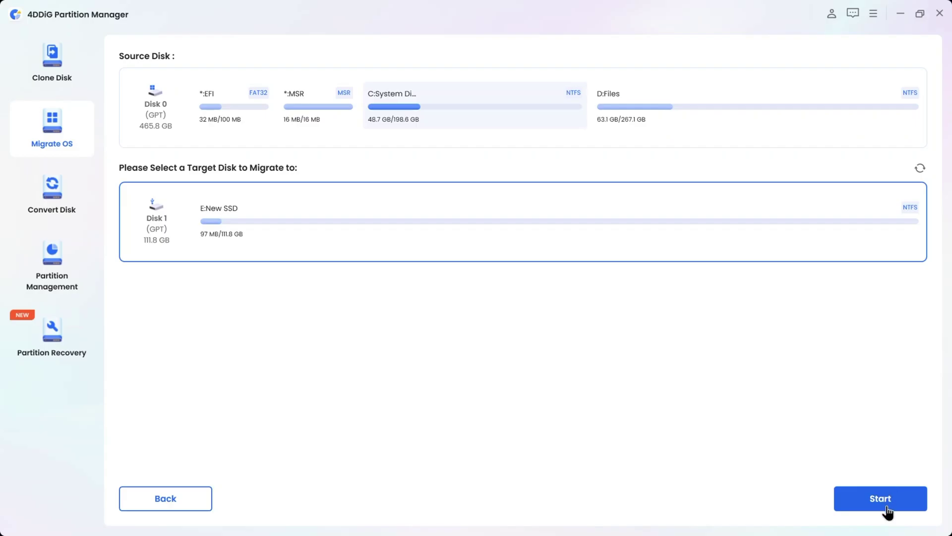
click(887, 511)
click(509, 310)
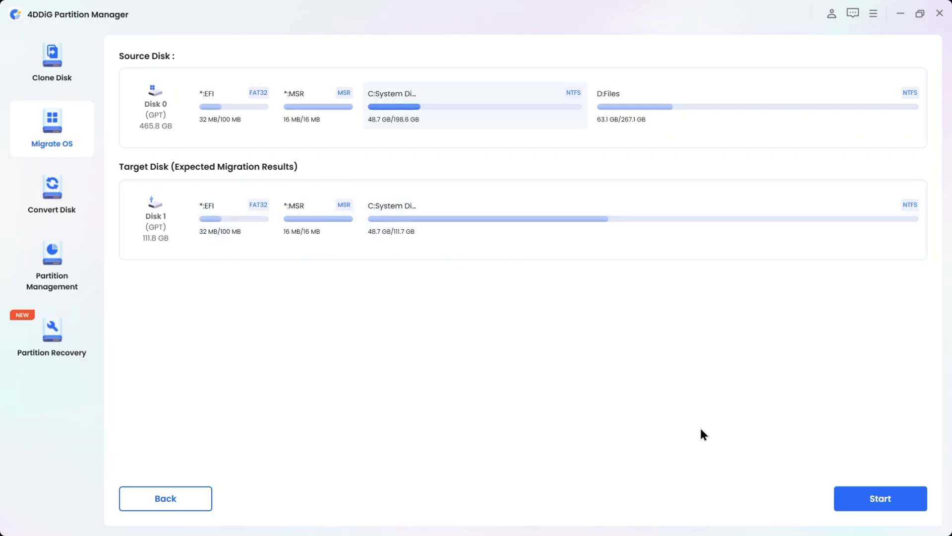
click(881, 509)
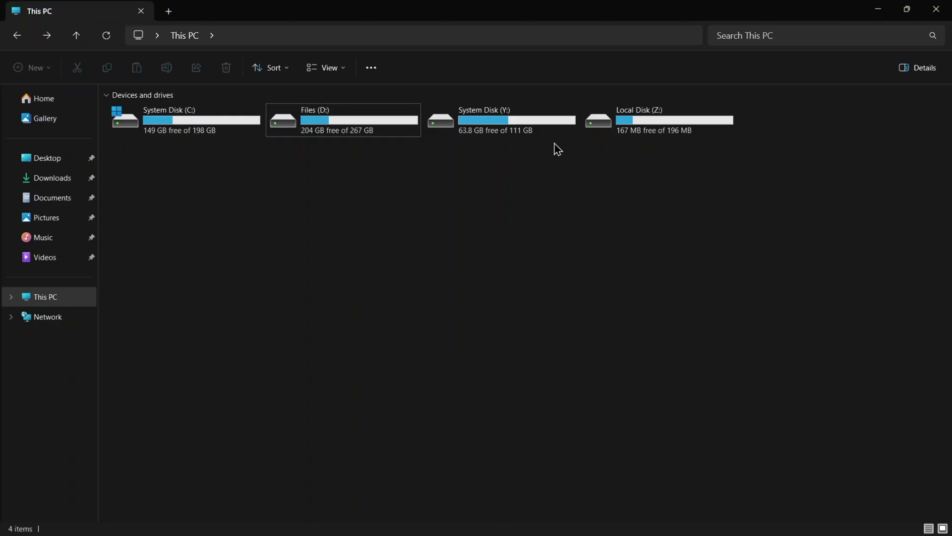
Check System Disk (Y:) for the migrated Windows folders, then bring up the power options
double_click(502, 118)
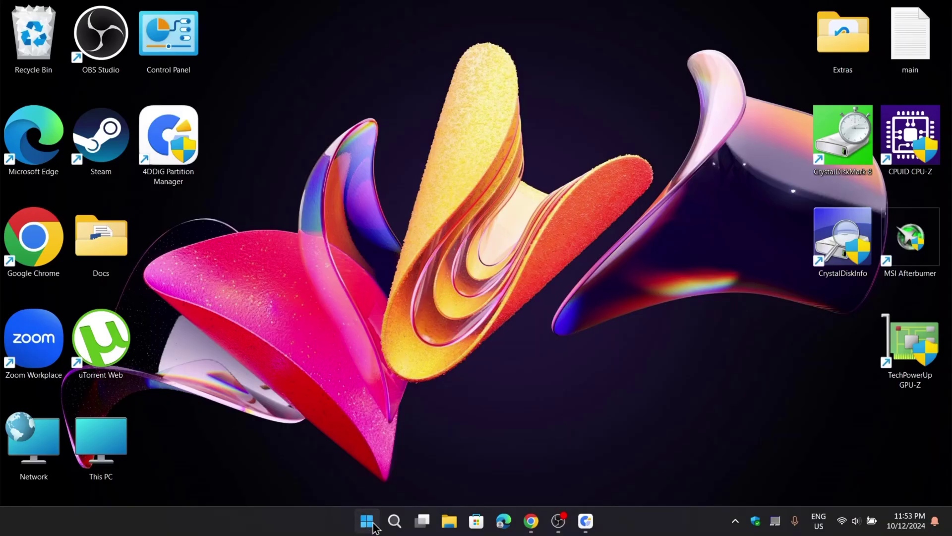
click(367, 522)
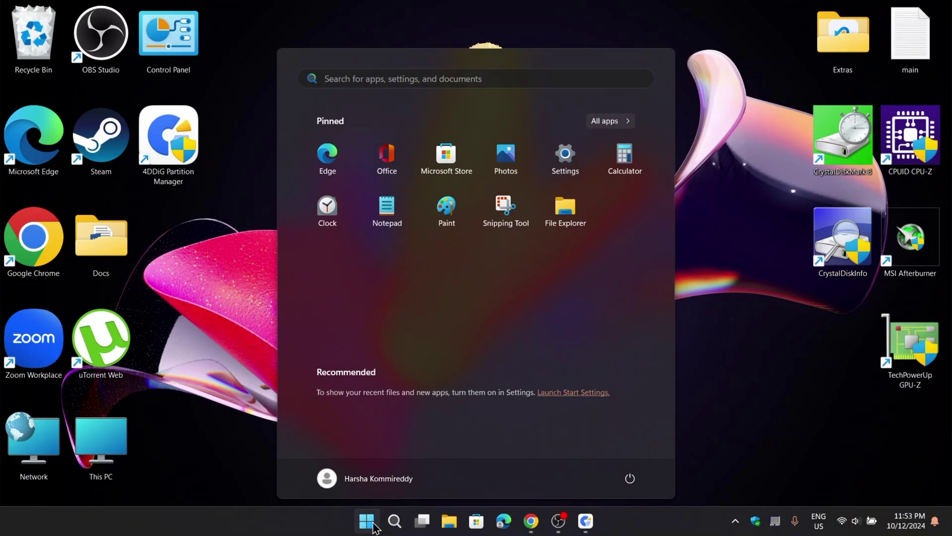
click(626, 482)
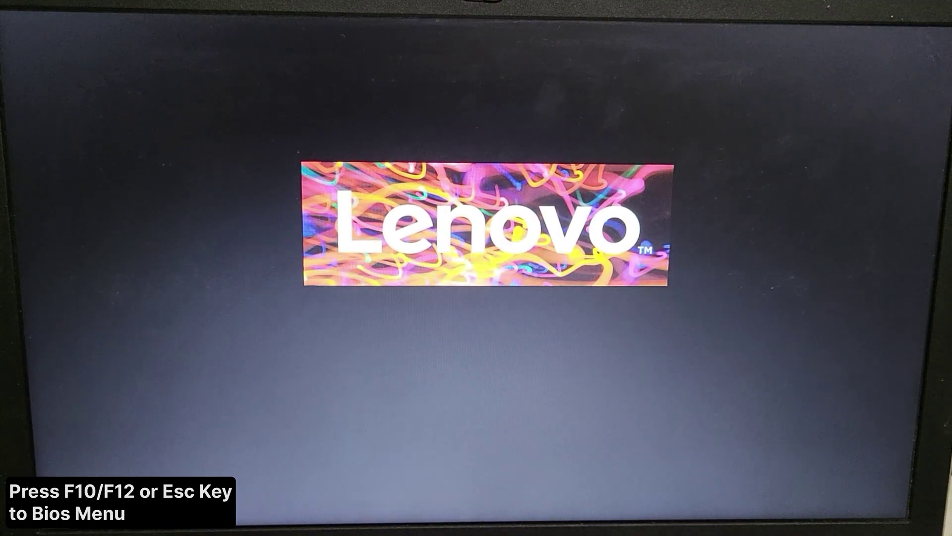
Interrupt startup and boot from Windows Boot Manager on the CT120BX500SSD1 drive
key(Escape)
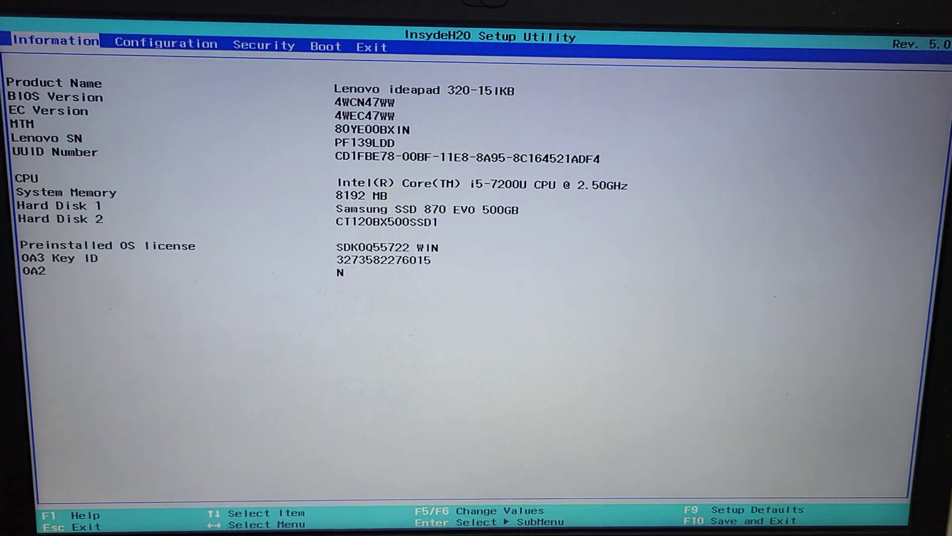
key(Right)
key(Right)
key(Right)
key(Down)
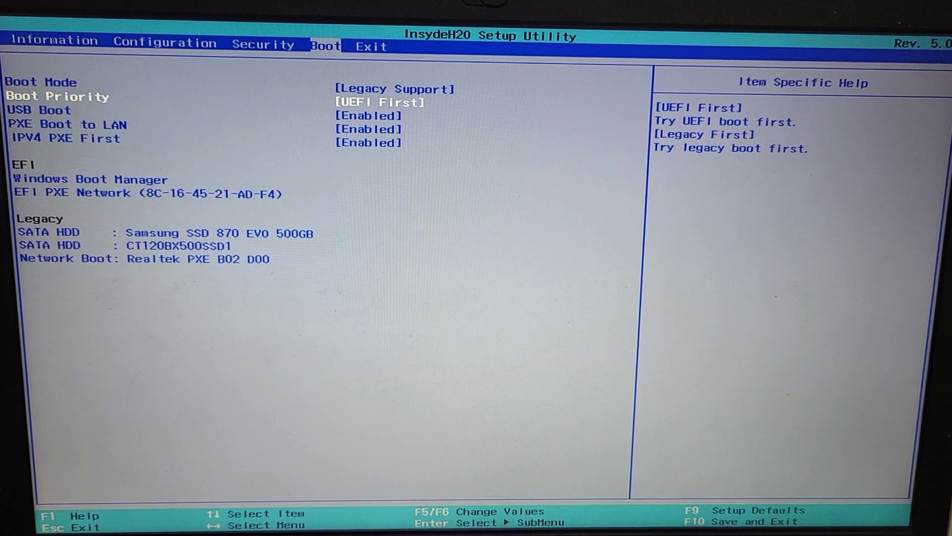
key(Down)
key(Down)
key(Down)
key(Down)
key(Down)
key(Down)
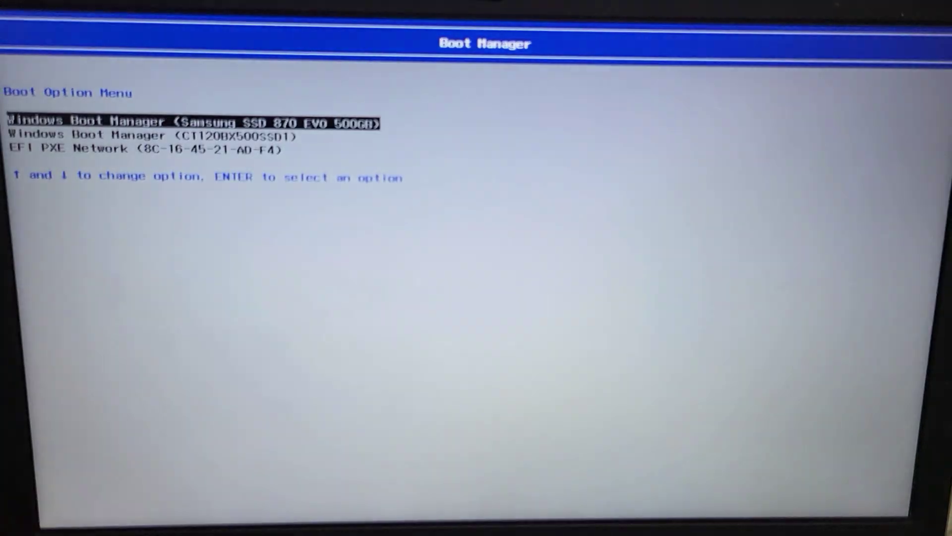
key(Down)
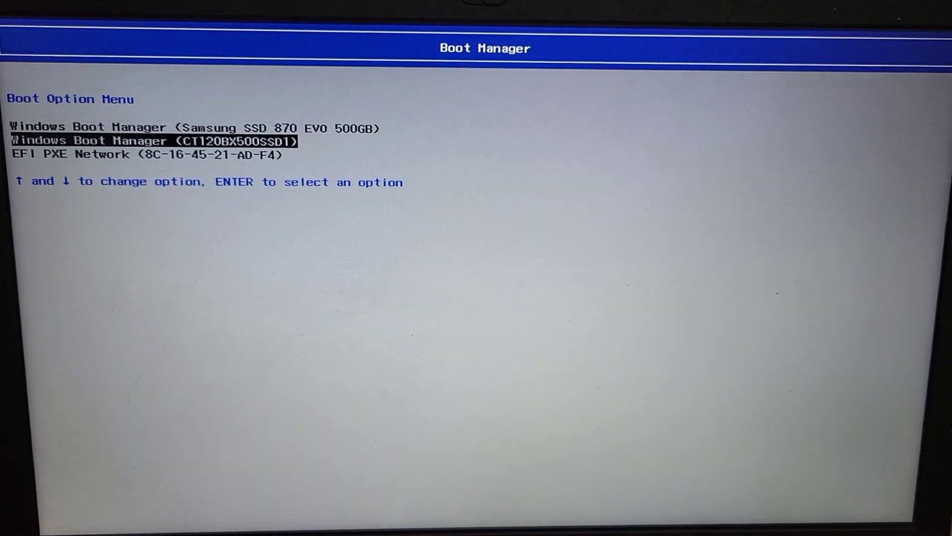
key(Return)
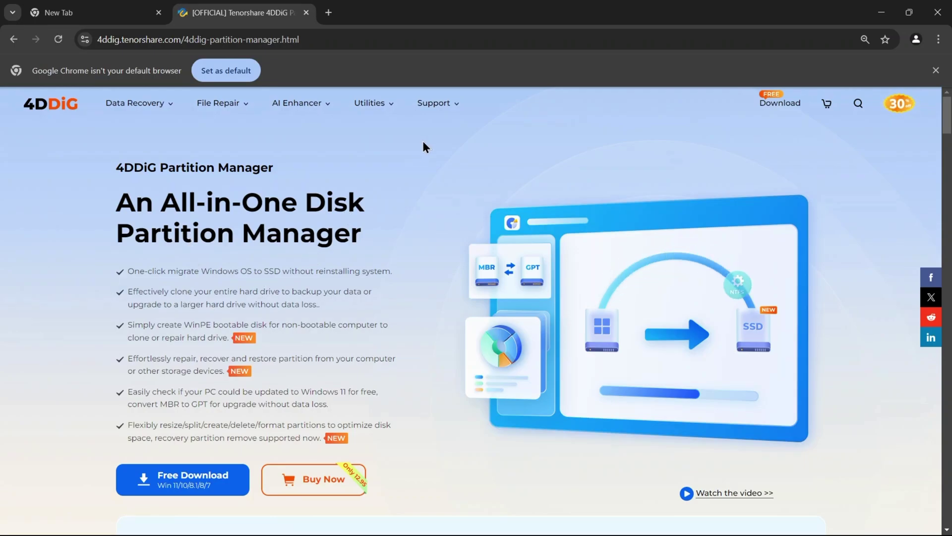
scroll(406, 361, down, 12)
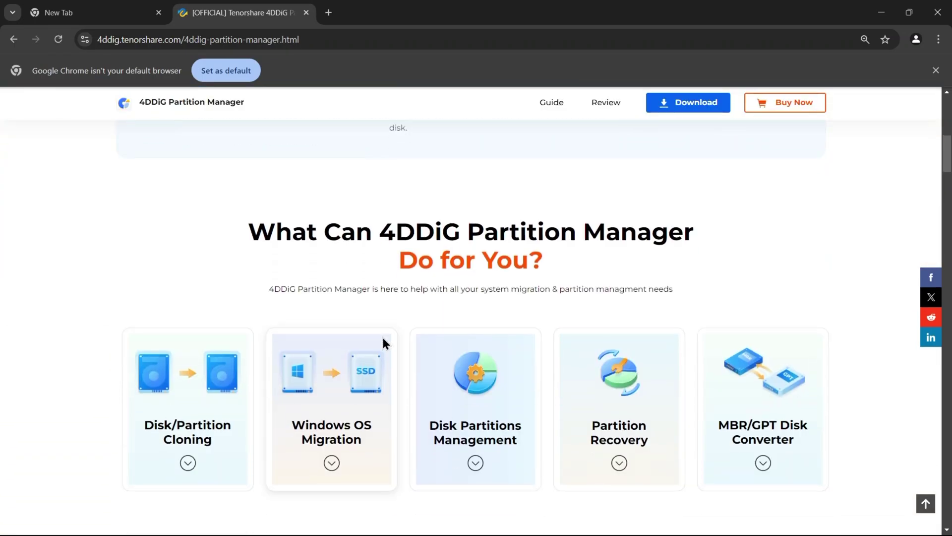
scroll(179, 323, up, 1)
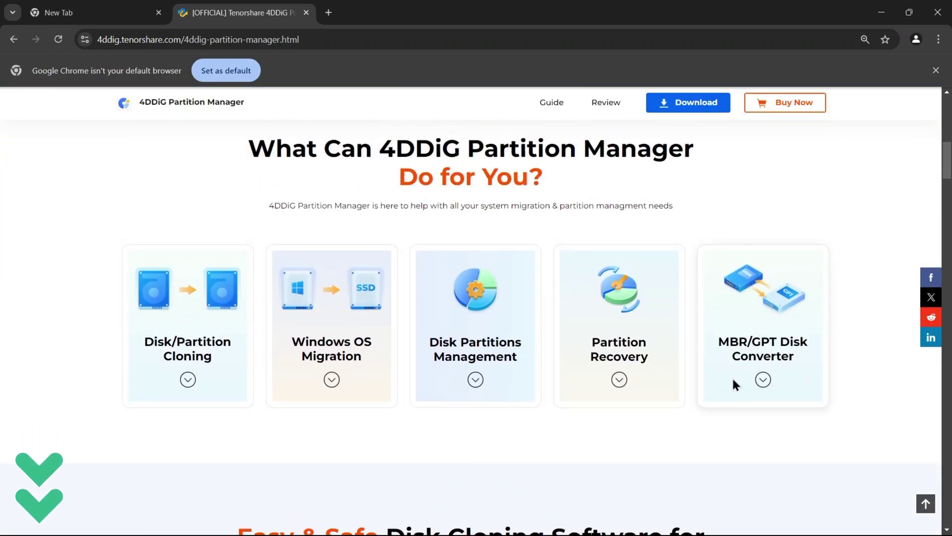
scroll(735, 383, down, 13)
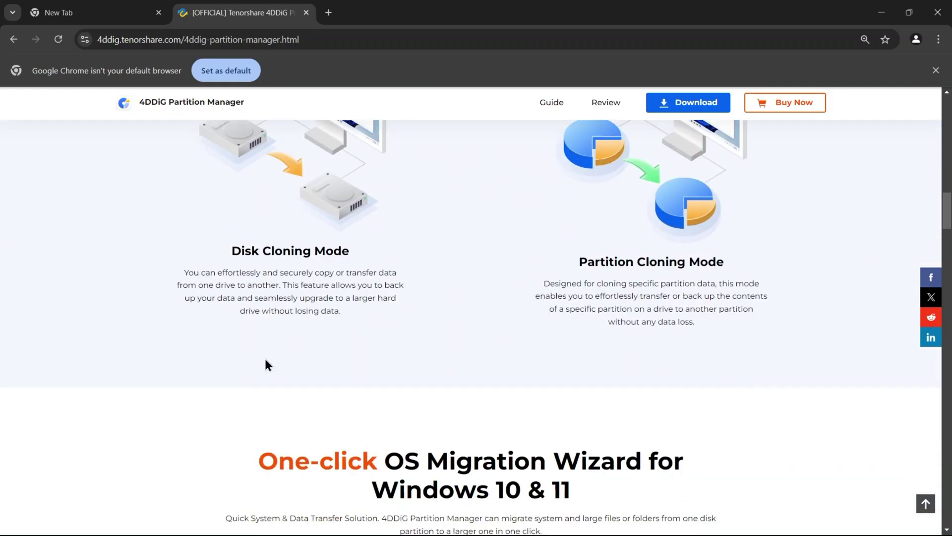
scroll(265, 356, down, 8)
scroll(262, 344, up, 3)
scroll(263, 343, down, 6)
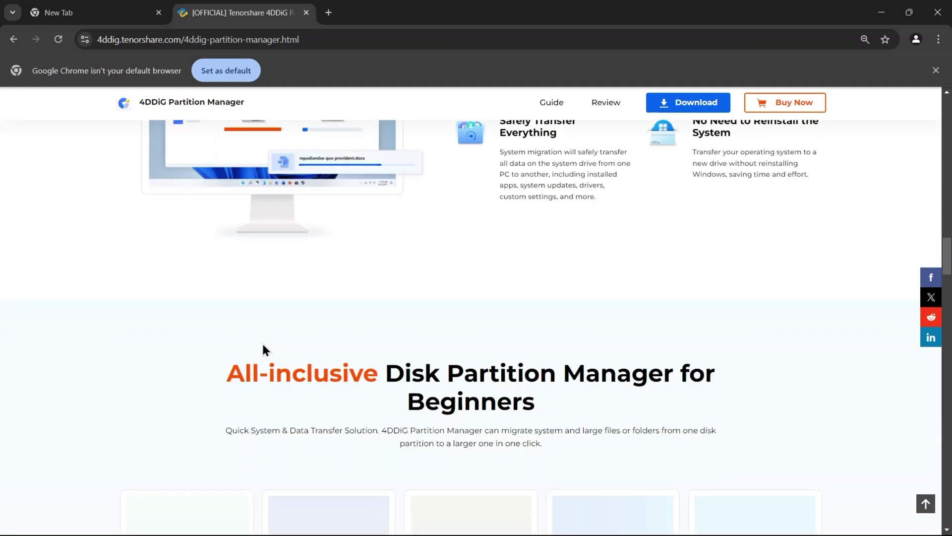
scroll(263, 347, down, 3)
scroll(213, 367, down, 1)
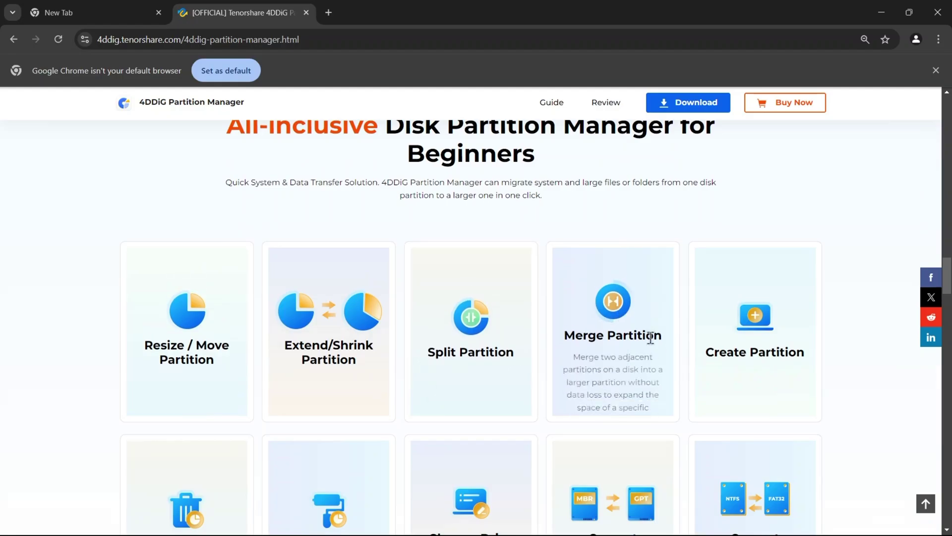
scroll(650, 338, down, 2)
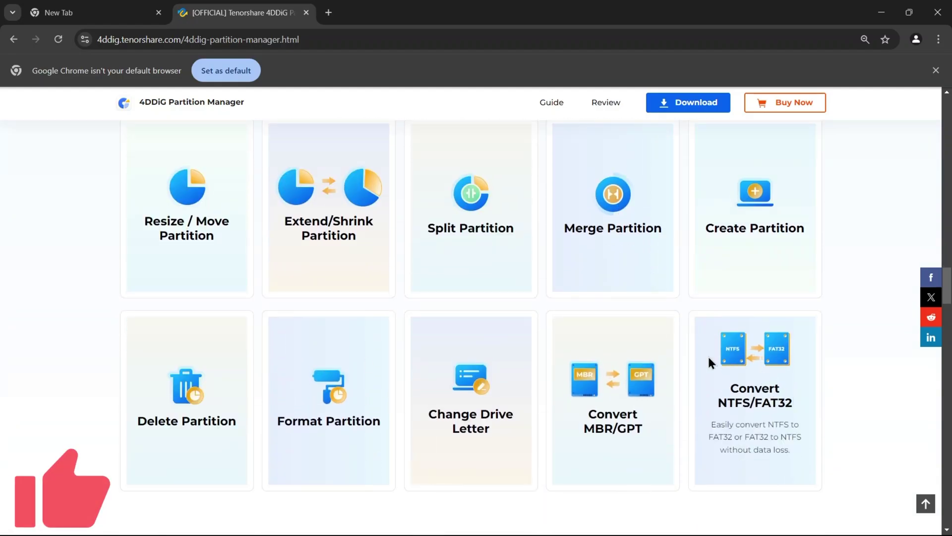
scroll(336, 432, up, 10)
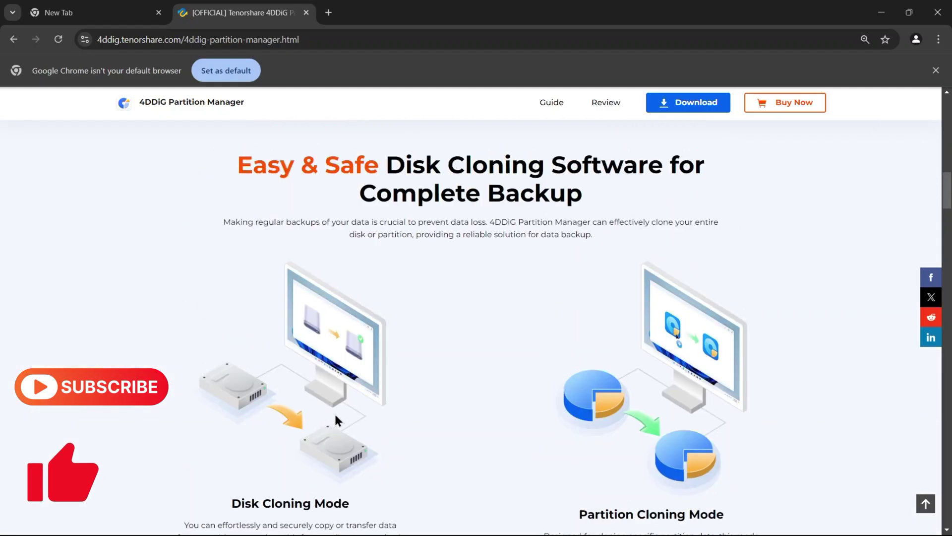
scroll(337, 420, up, 20)
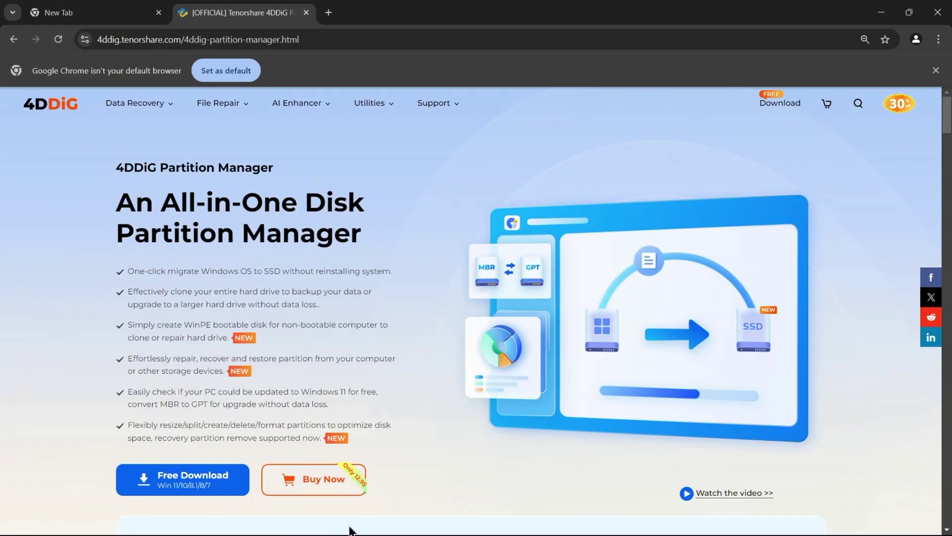